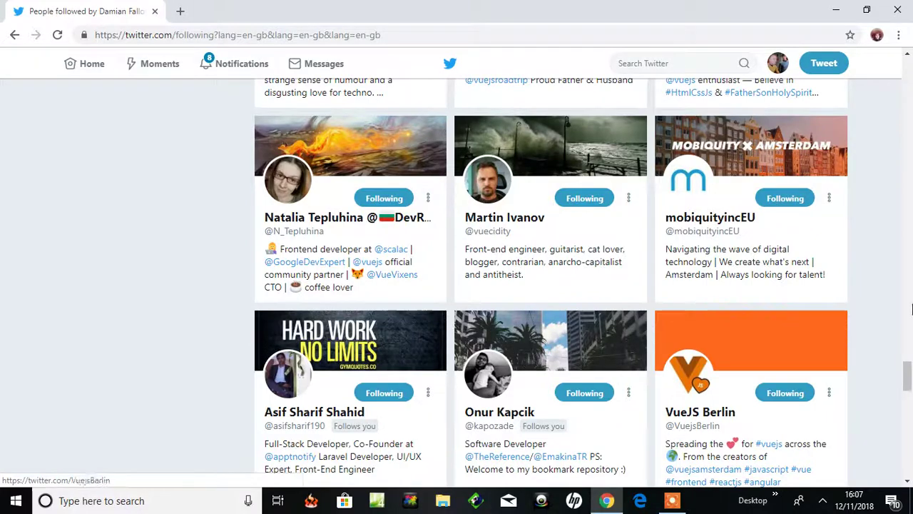
Scroll far down the Following list and open the KomaDesign profile.
drag(908, 378, 908, 76)
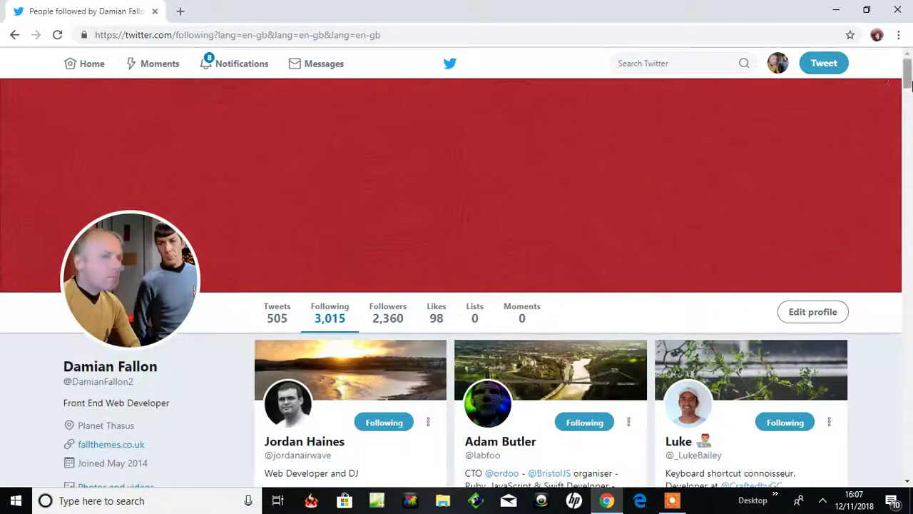
scroll(909, 87, down, 2)
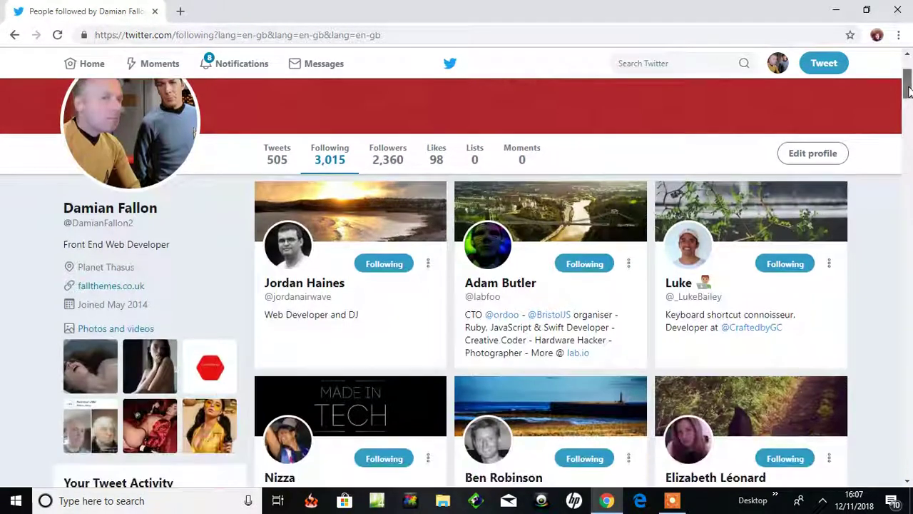
scroll(909, 78, up, 2)
drag(909, 79, 902, 160)
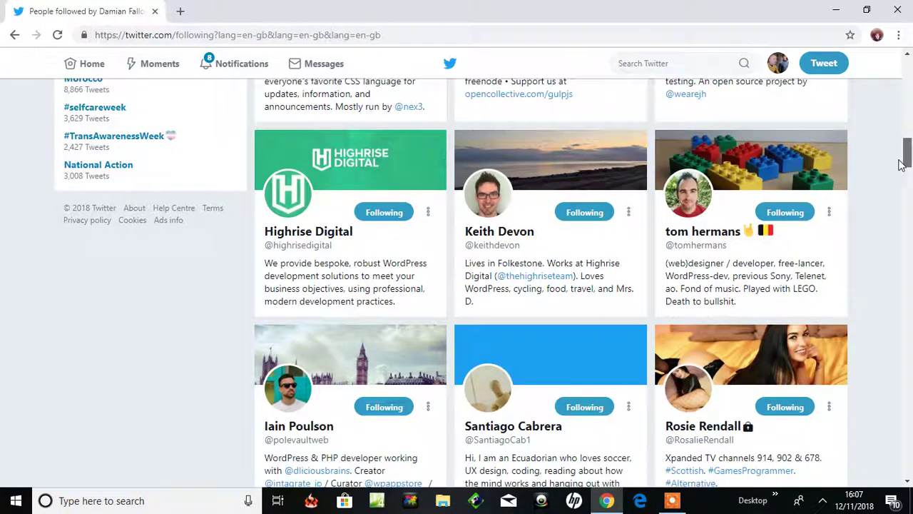
drag(901, 160, 888, 305)
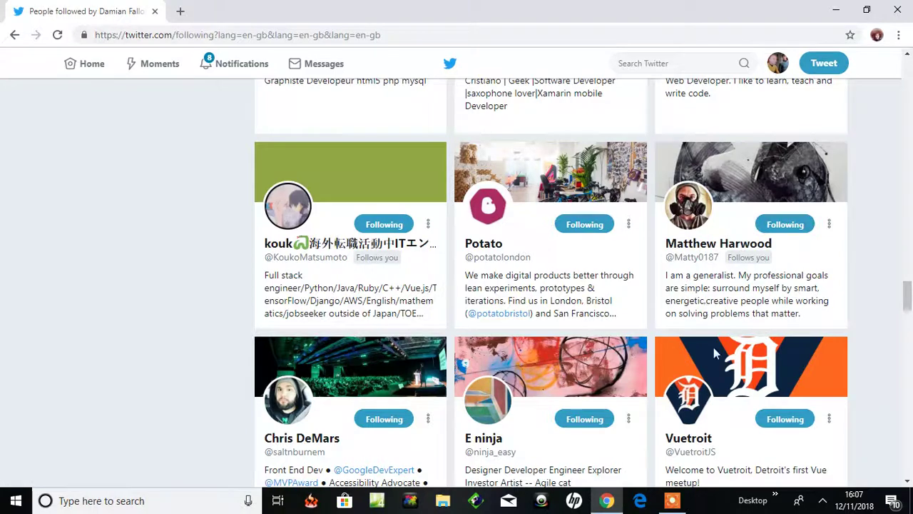
click(672, 501)
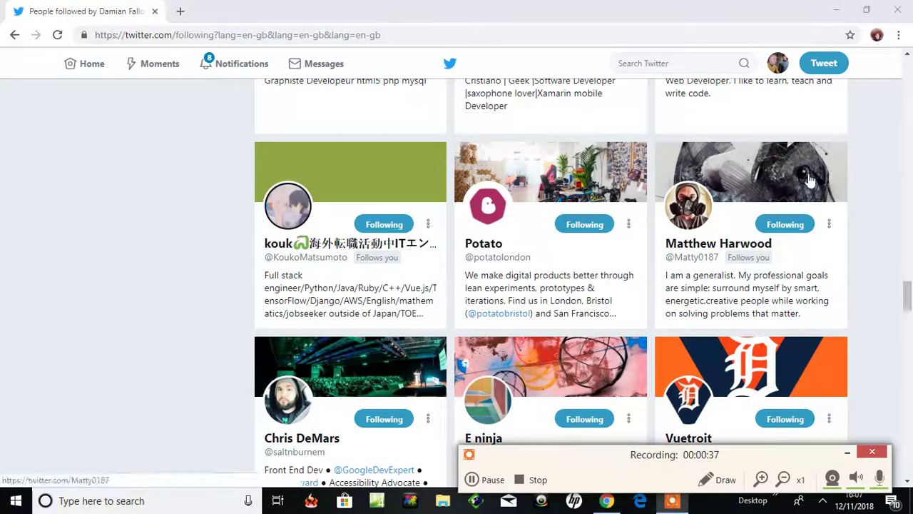
mouse_move(908, 302)
mouse_down()
mouse_move(901, 425)
mouse_move(909, 467)
mouse_up()
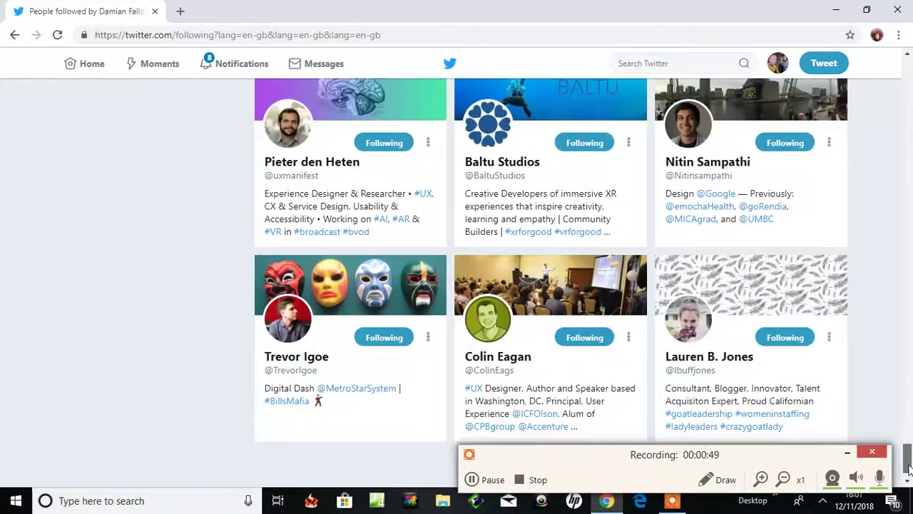
click(490, 479)
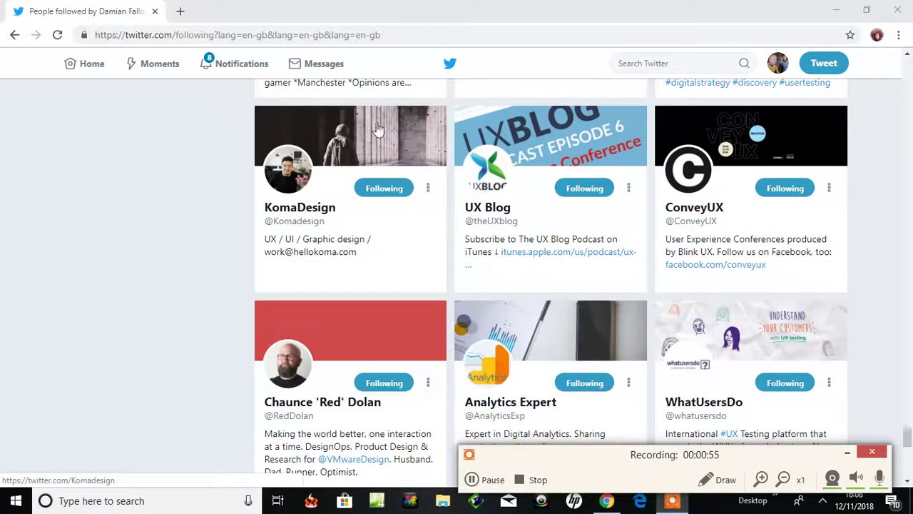
Let the KomaDesign profile load and view its hooded-figure header photo.
click(301, 209)
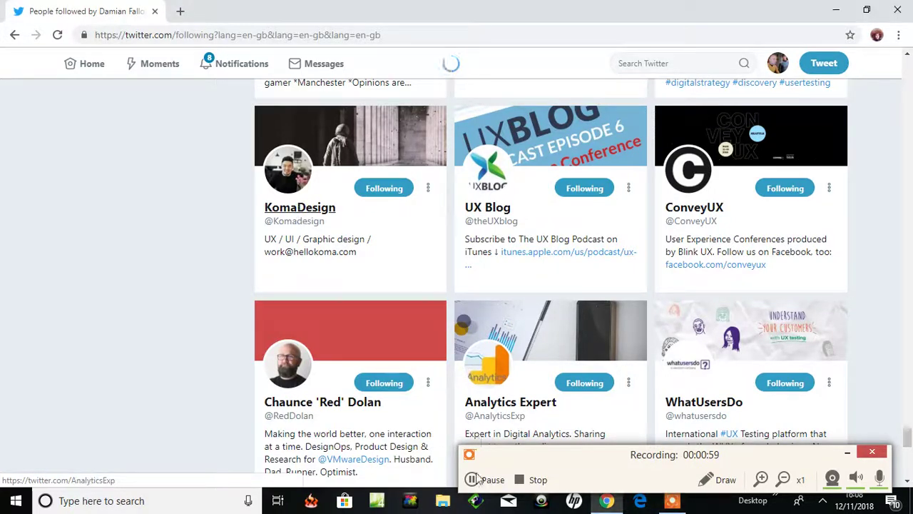
key(alt+p)
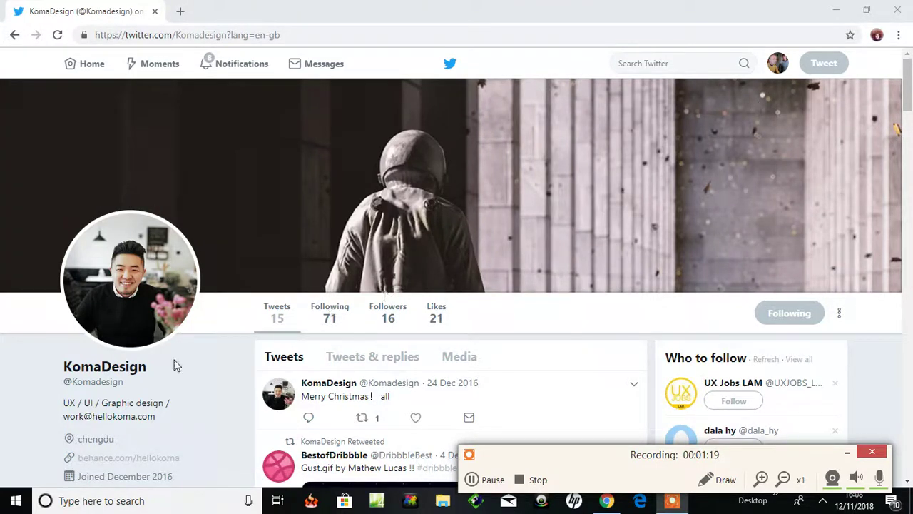
click(476, 483)
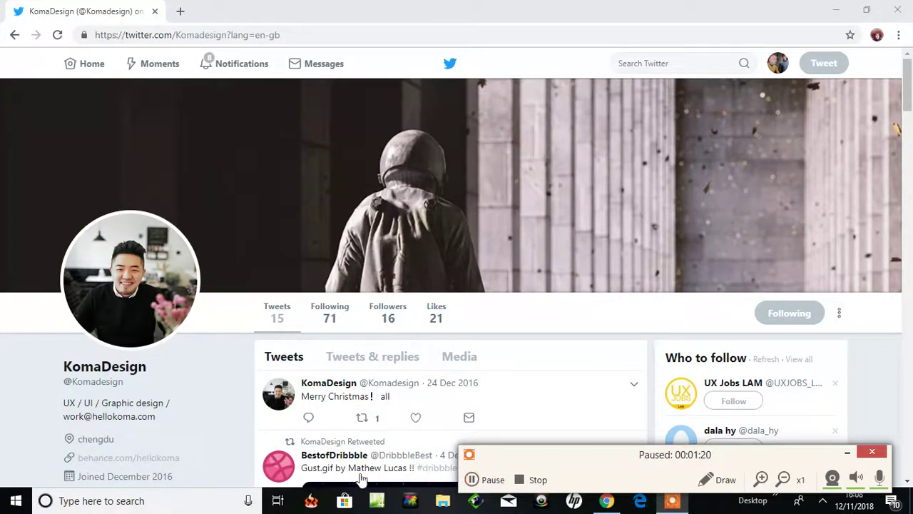
Launch Snipping Tool by searching 'snipping tool' and start a new snip.
click(157, 502)
text(s)
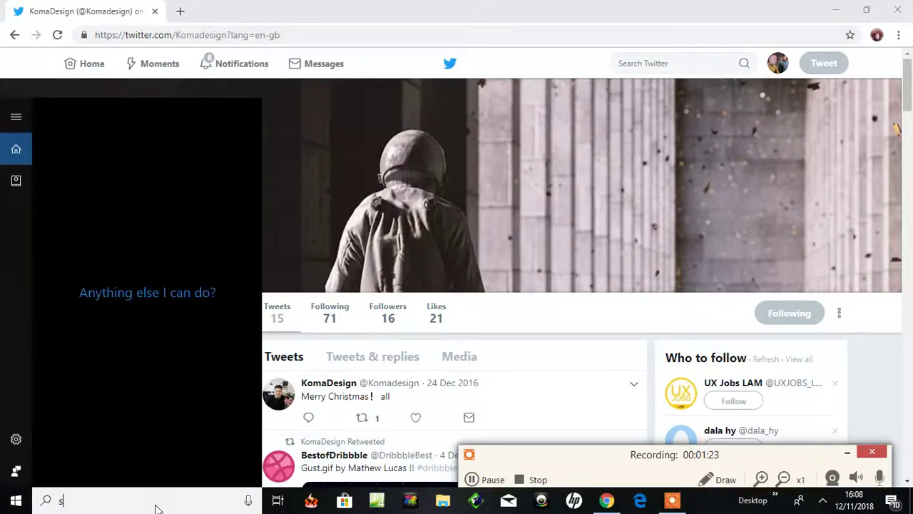
text(nipping tool)
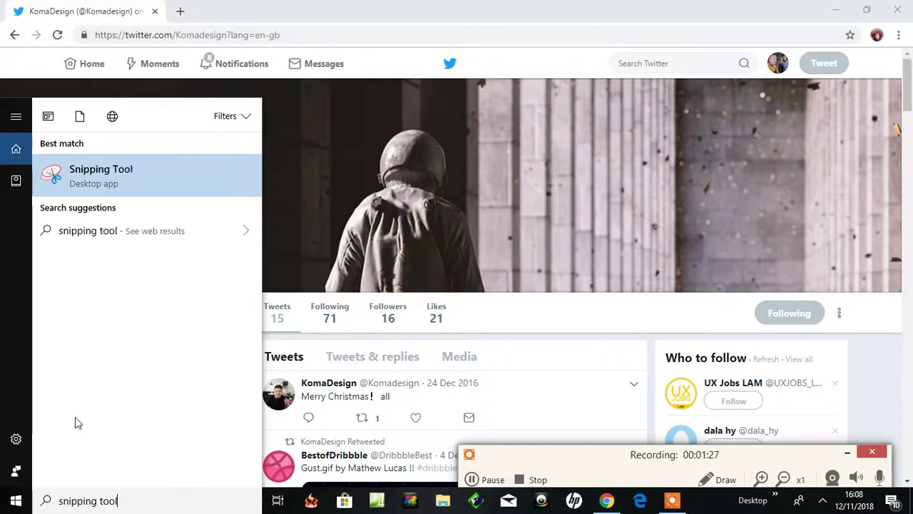
click(105, 184)
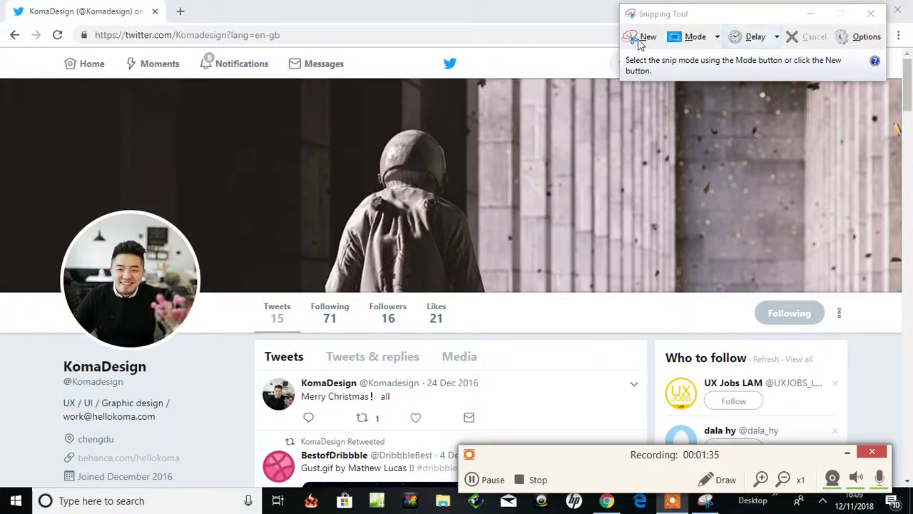
click(639, 37)
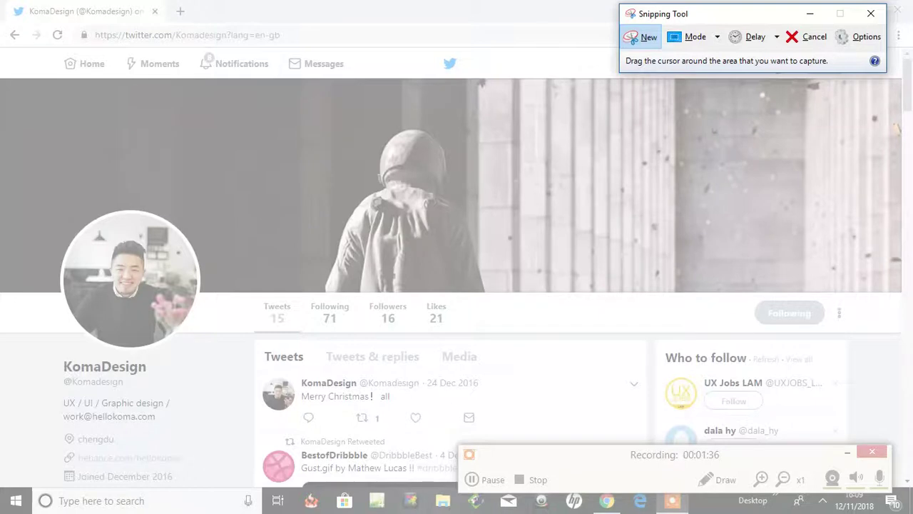
Capture KomaDesign's header banner as a rectangular snip, redrawing it to cover the full header.
mouse_move(1, 80)
mouse_down()
mouse_move(276, 86)
mouse_move(891, 264)
mouse_move(903, 293)
mouse_up()
click(482, 481)
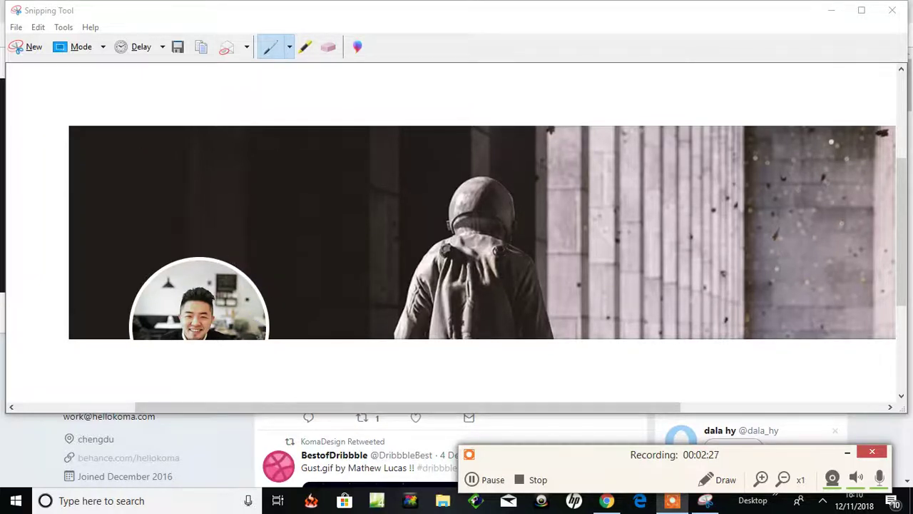
click(22, 46)
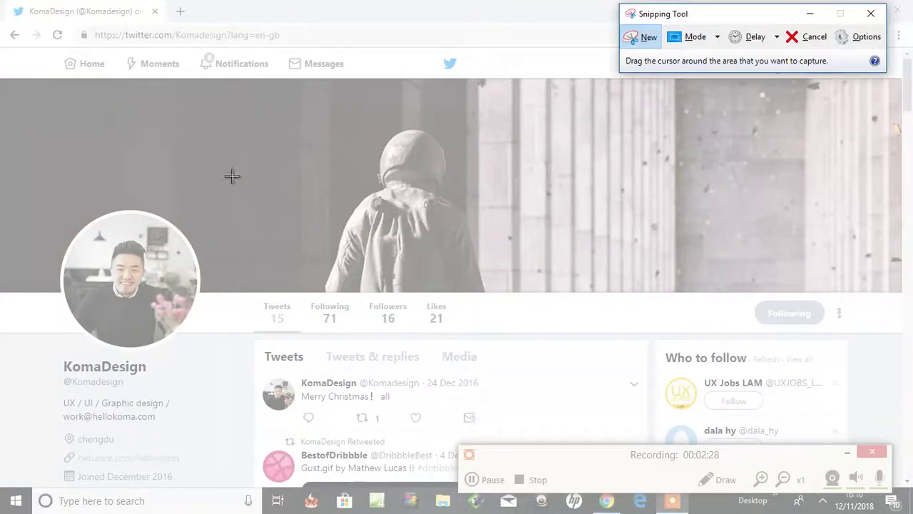
mouse_move(1, 79)
mouse_down()
mouse_move(107, 80)
mouse_move(886, 220)
mouse_move(896, 293)
mouse_up()
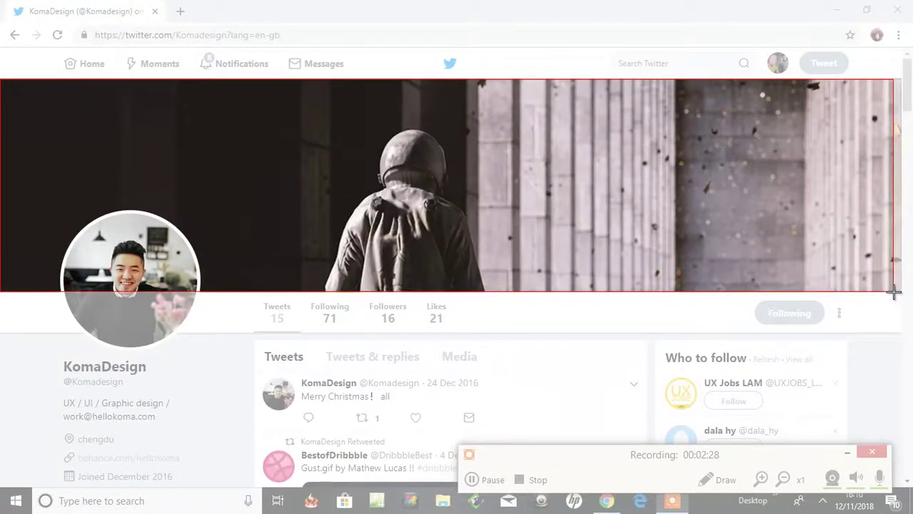
drag(896, 292, 901, 298)
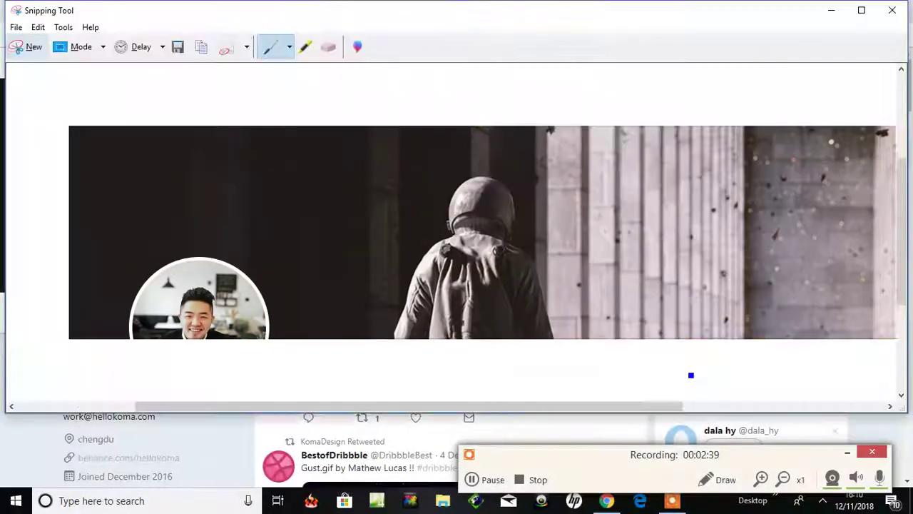
Save the header snip as a PNG named Capture in Pictures.
click(16, 27)
click(23, 62)
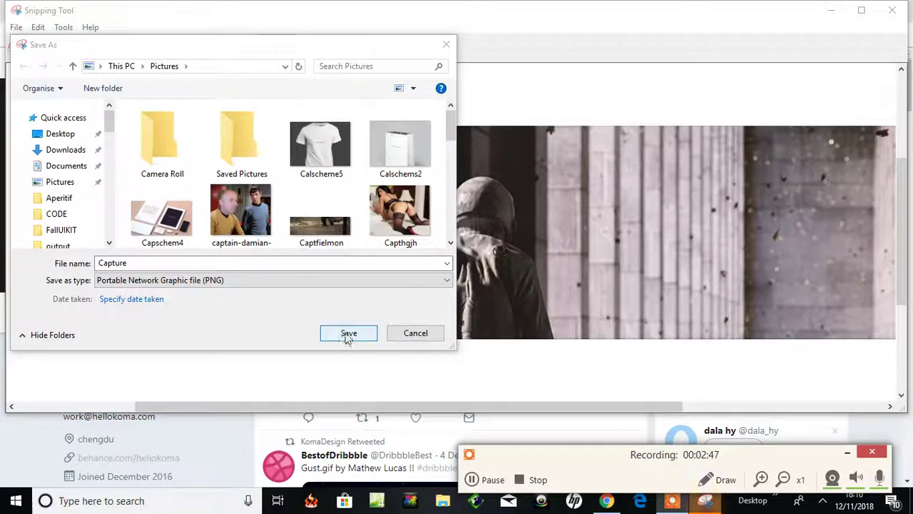
click(348, 335)
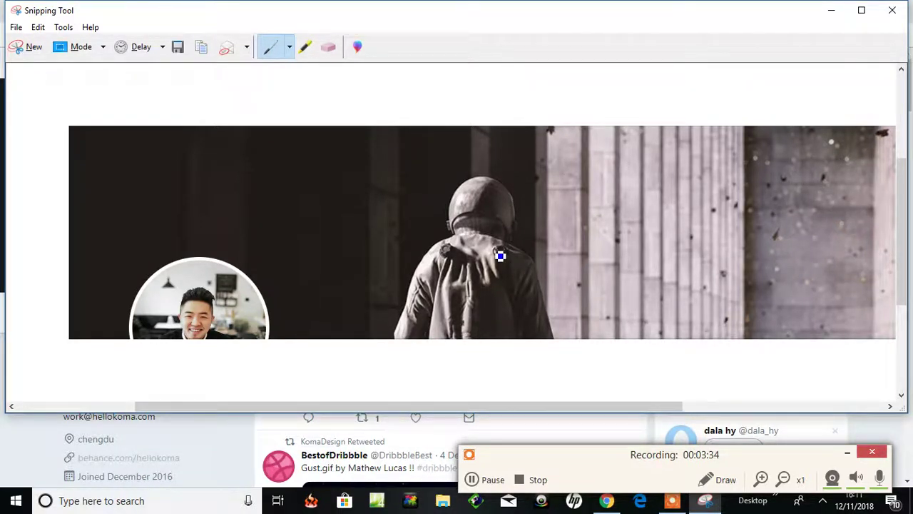
click(487, 481)
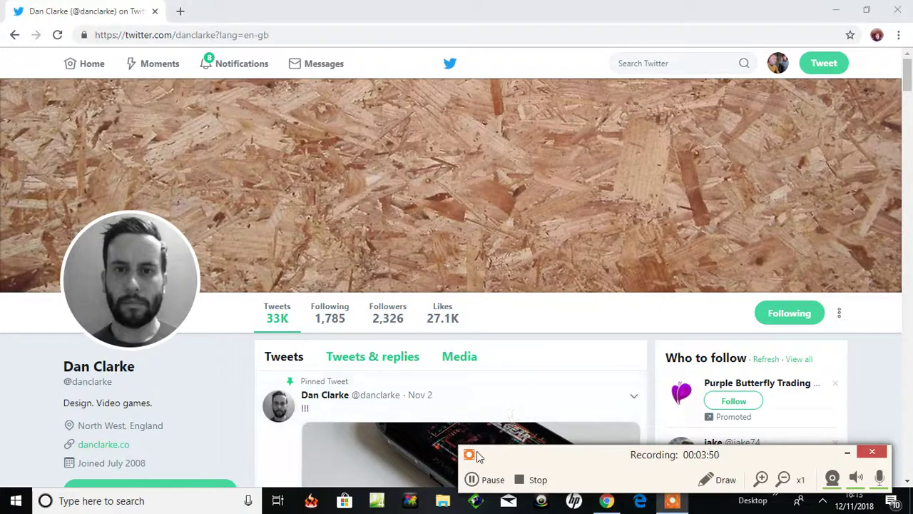
click(477, 480)
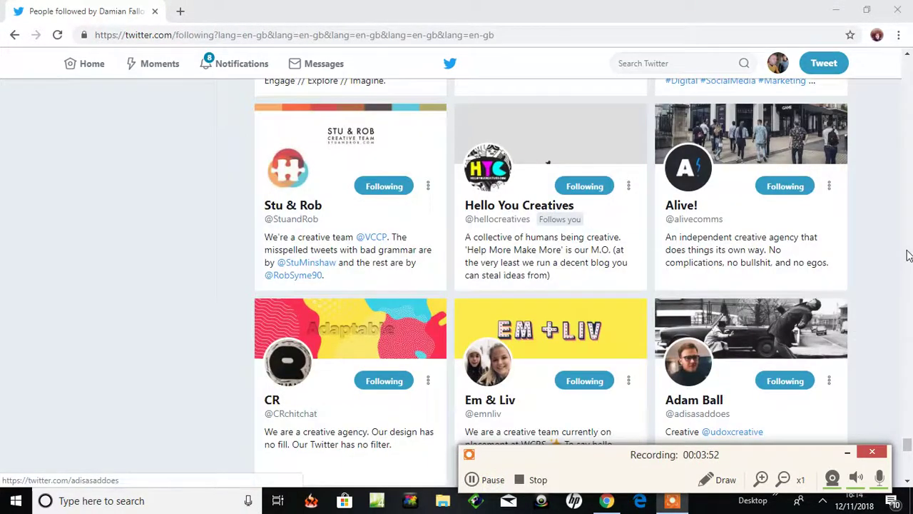
click(698, 415)
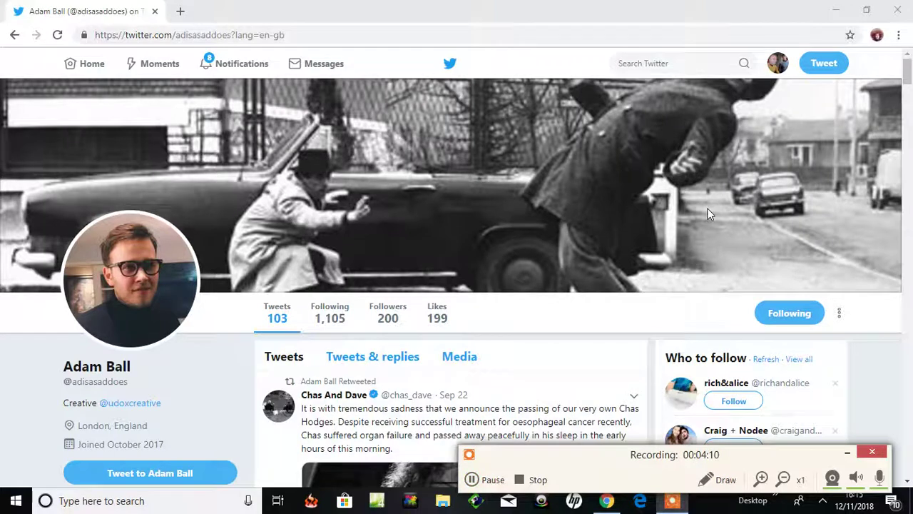
Relaunch Snipping Tool through search and set its mode to Free-form Snip.
click(148, 502)
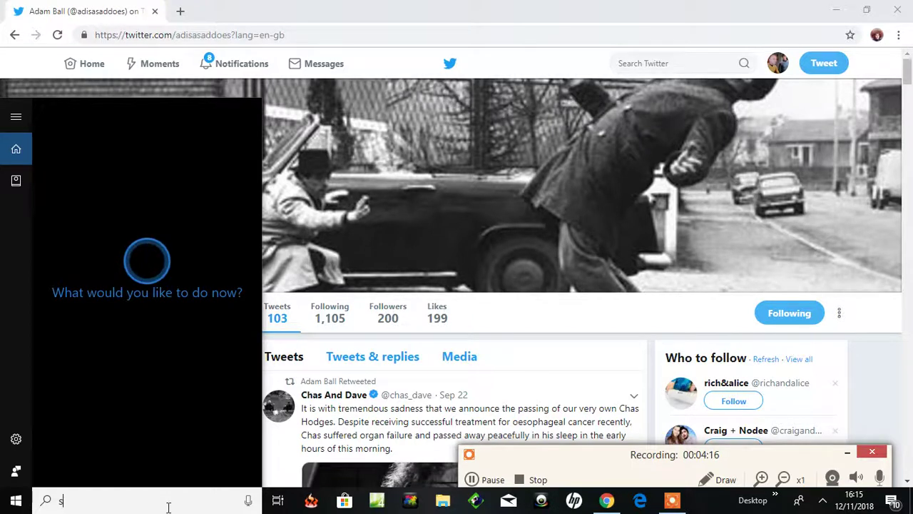
text(snipping tool)
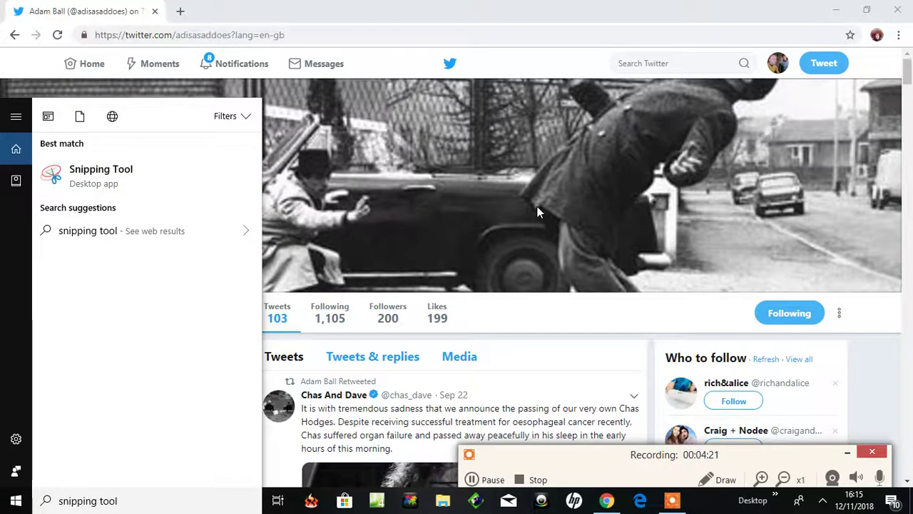
key(Return)
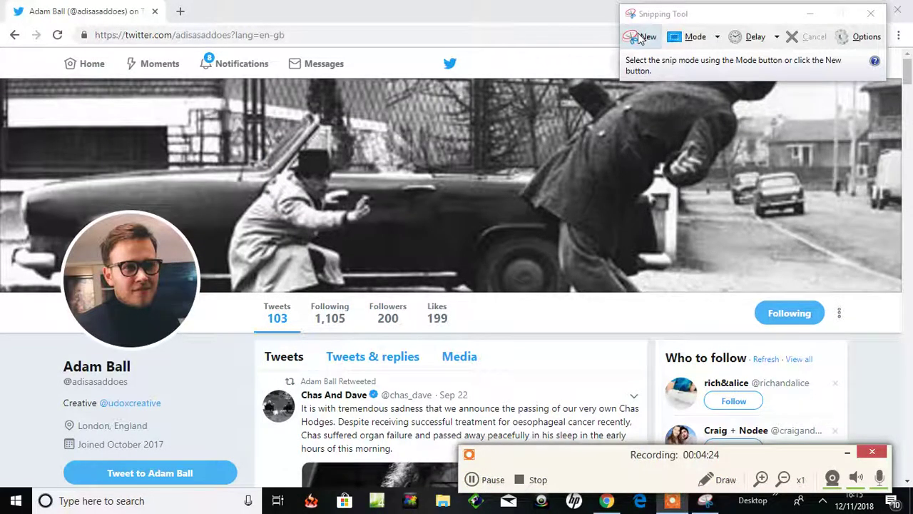
click(690, 39)
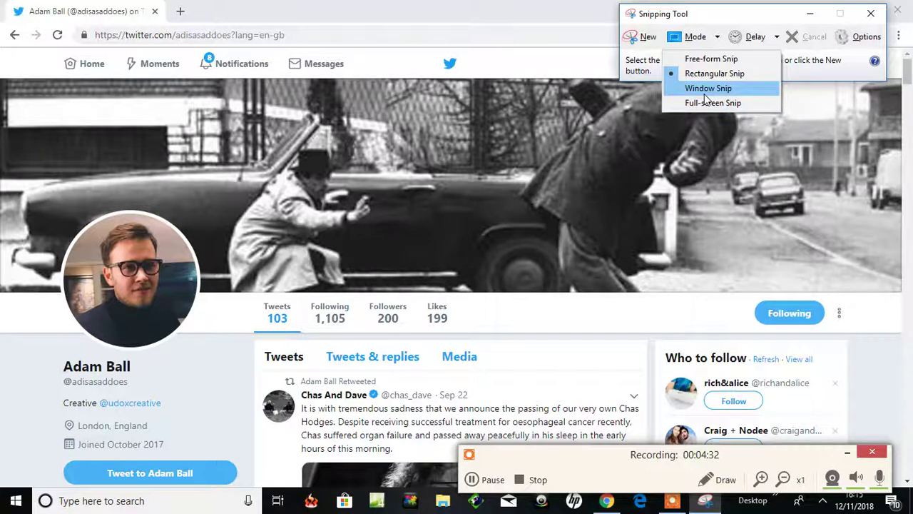
click(704, 65)
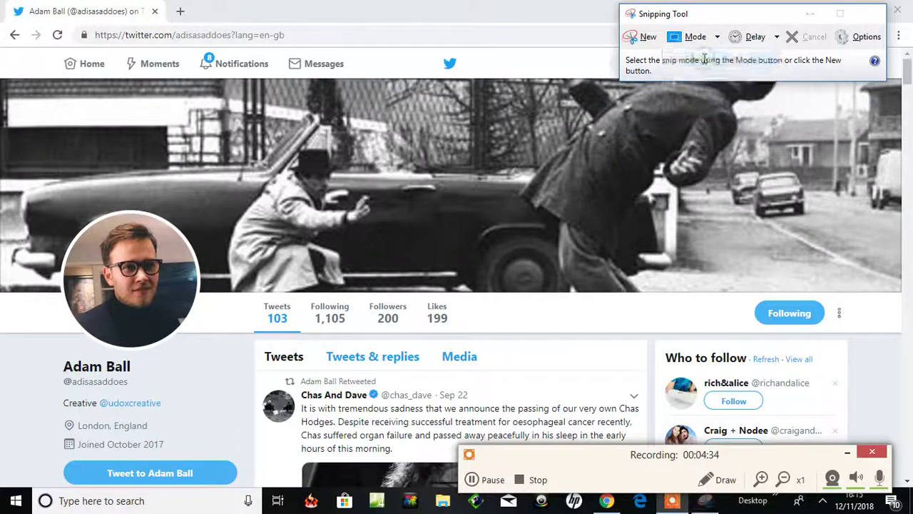
Draw a free-form loop around the car in Adam Ball's header.
mouse_move(503, 139)
mouse_down()
mouse_move(520, 146)
mouse_move(491, 138)
mouse_up()
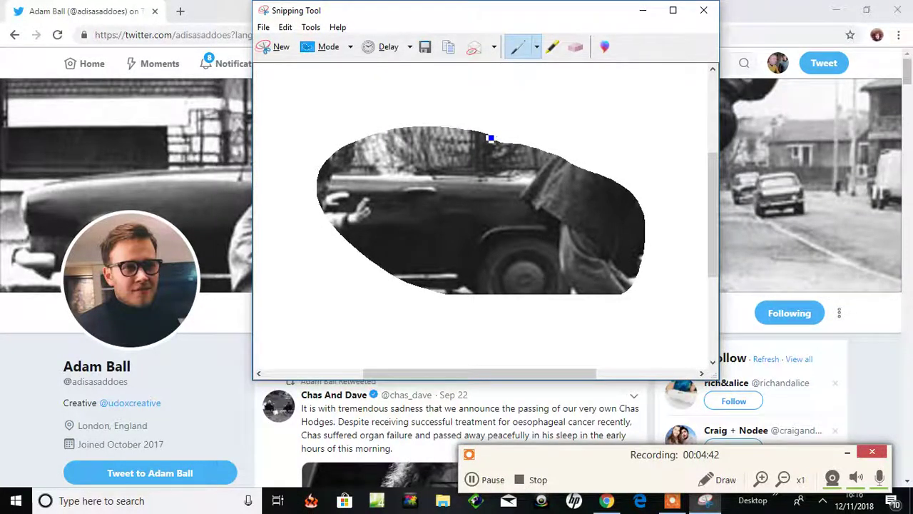